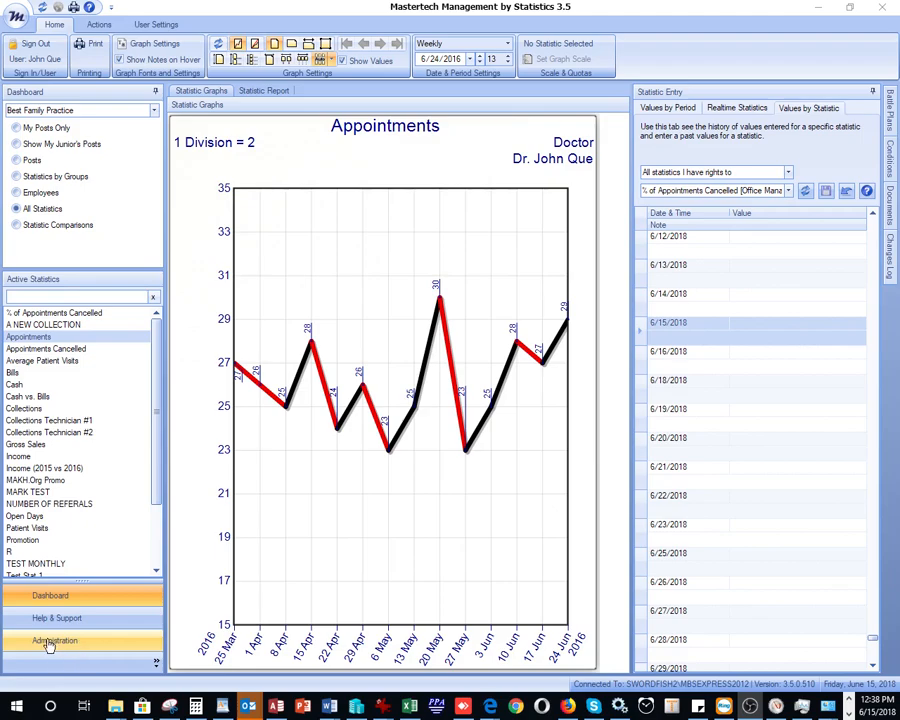
Step: Go to Administration to show the Maintain Employees employee list
{"action": "left_click", "coordinate": [48, 643]}
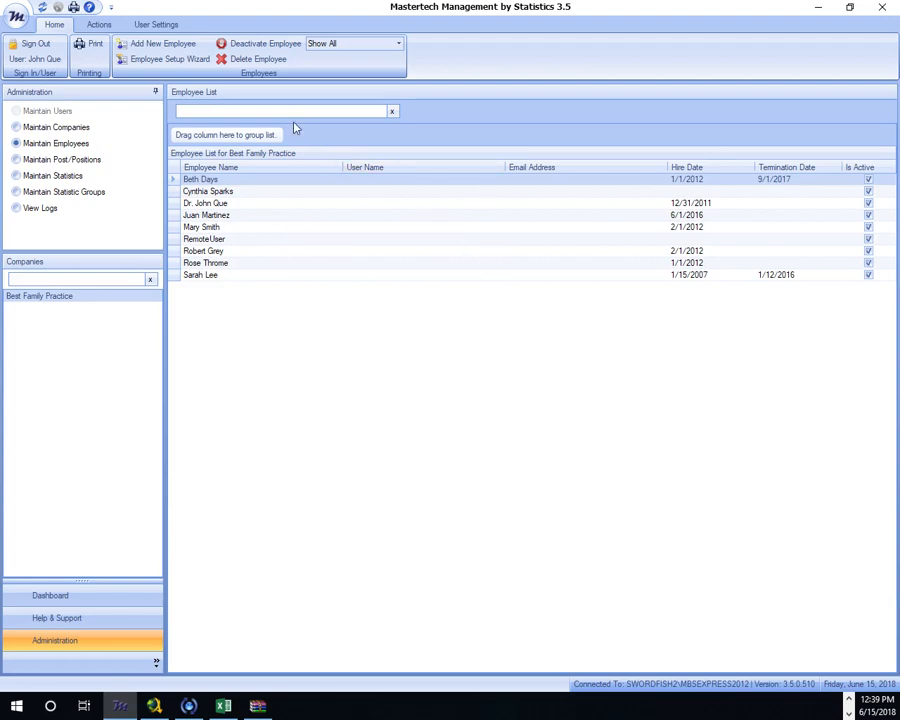
Step: Add a new employee with their full name and a hire date of 6/11/2018
{"action": "left_click", "coordinate": [162, 46]}
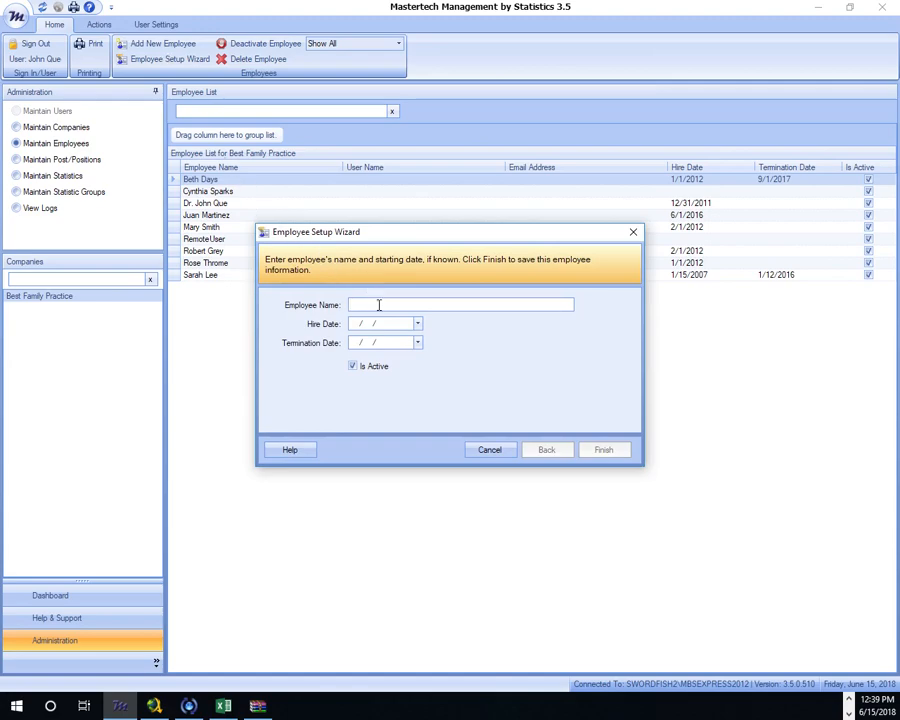
{"action": "type", "text": "KEn"}
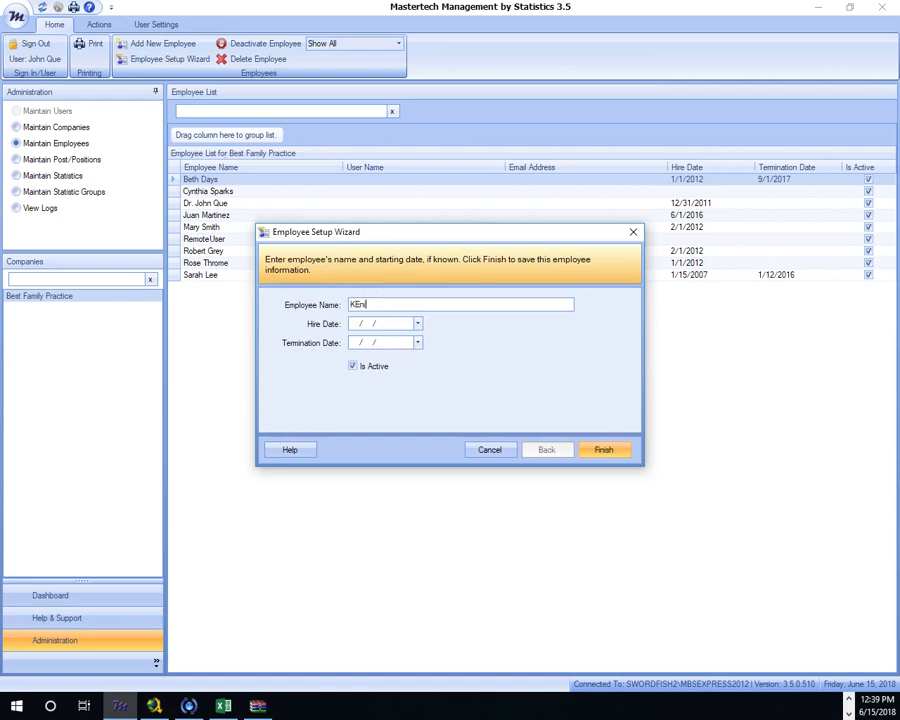
{"action": "key", "text": "BackSpace"}
{"action": "key", "text": "BackSpace"}
{"action": "key", "text": "BackSpace"}
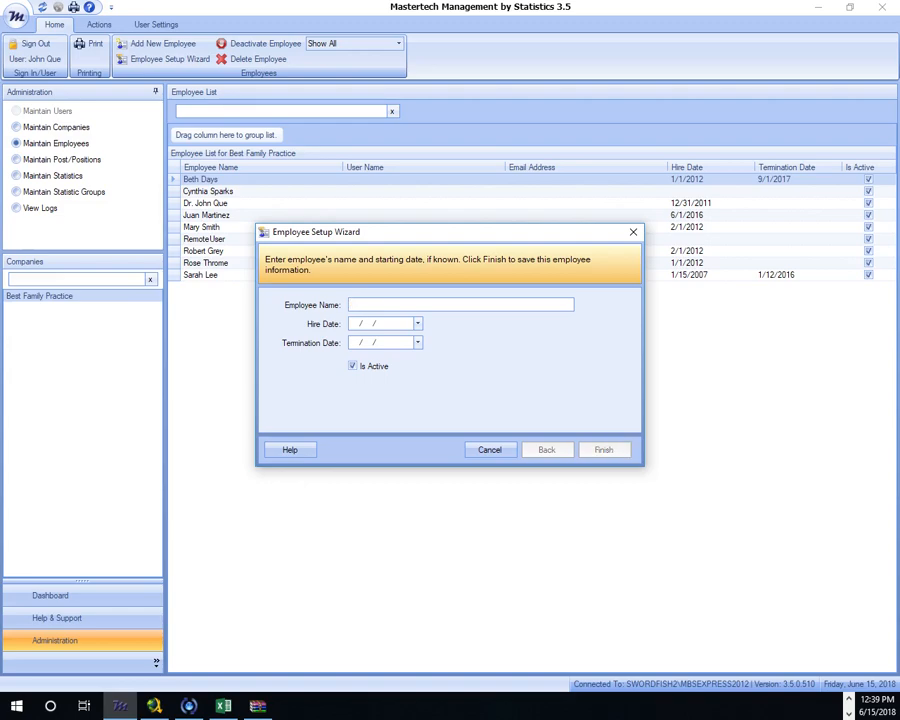
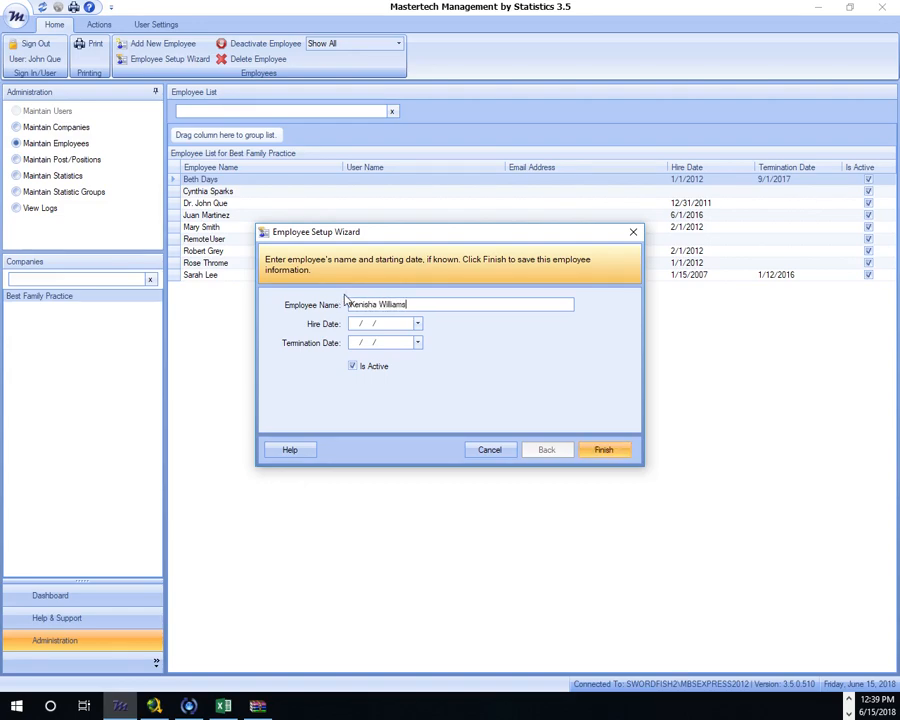
{"action": "left_click", "coordinate": [418, 325]}
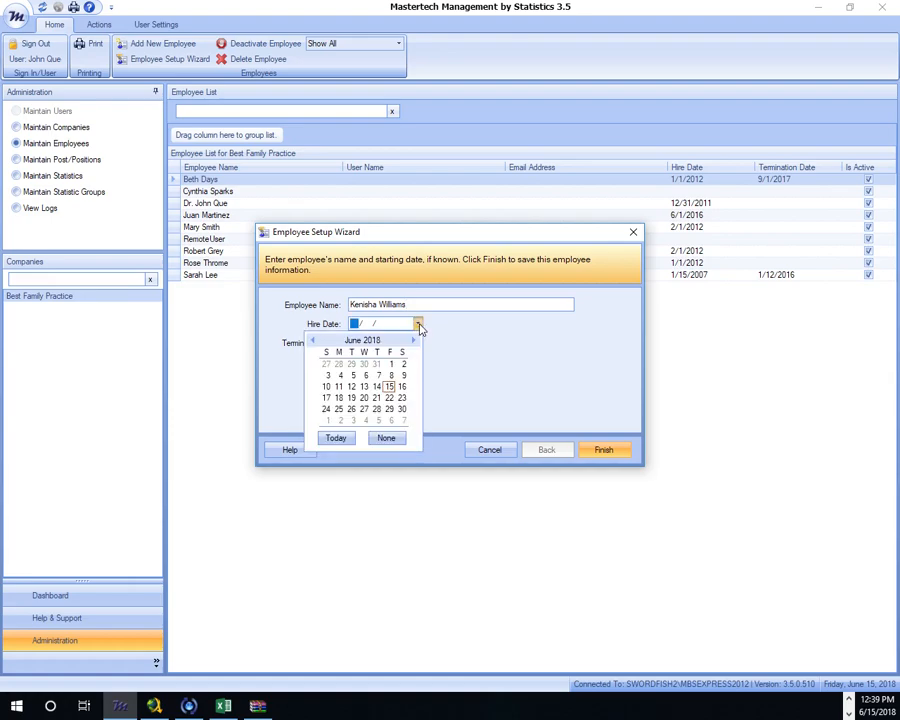
{"action": "left_click", "coordinate": [340, 387]}
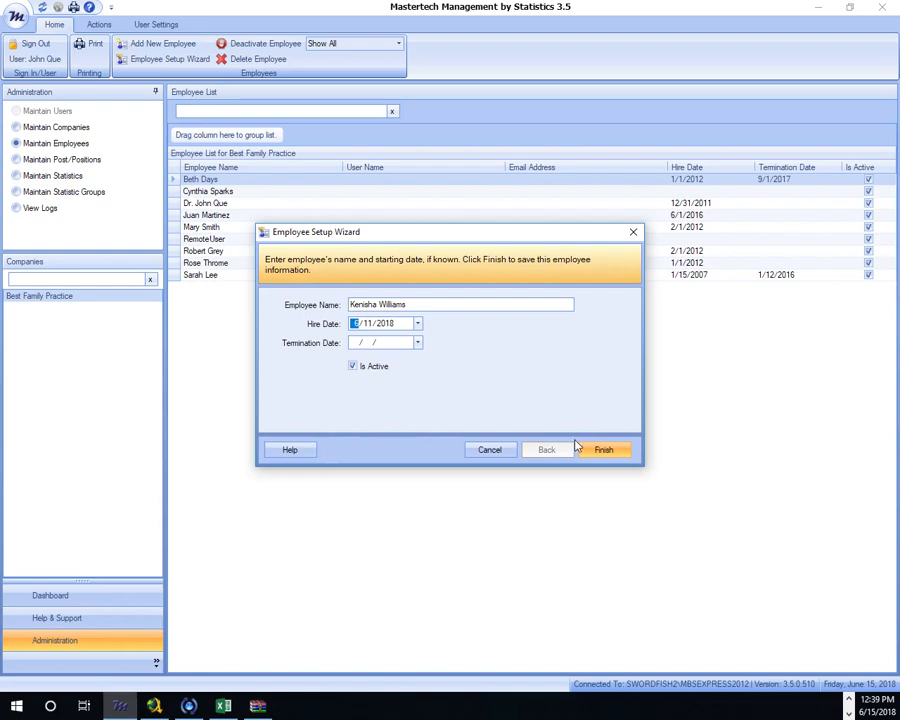
{"action": "left_click", "coordinate": [603, 449]}
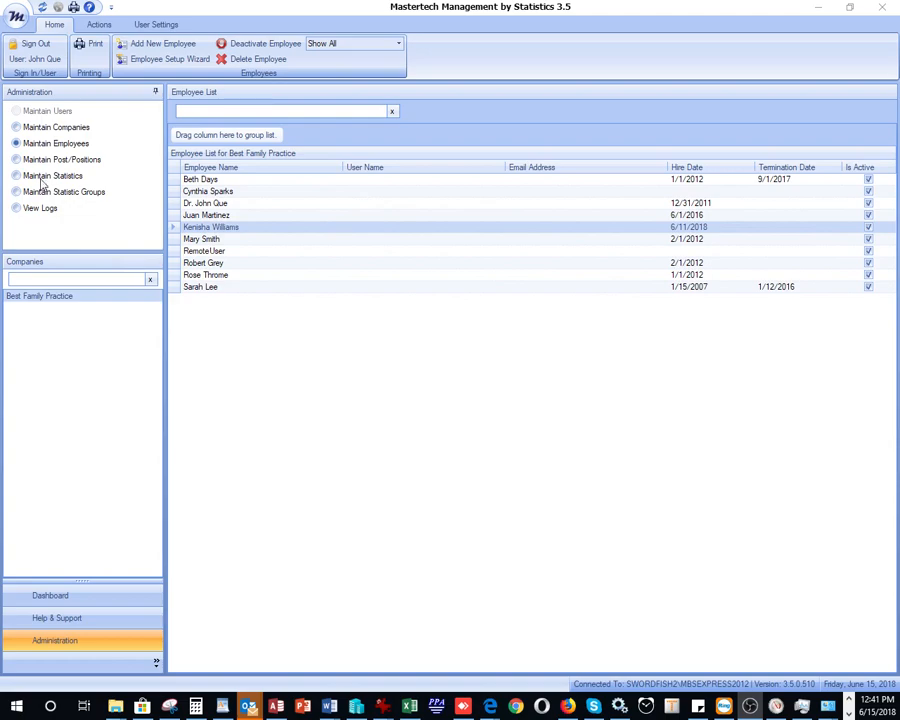
Step: Add a 'Marketing Man' post held by the new employee from 6/12/2018, senior post Office Manager
{"action": "left_click", "coordinate": [16, 160]}
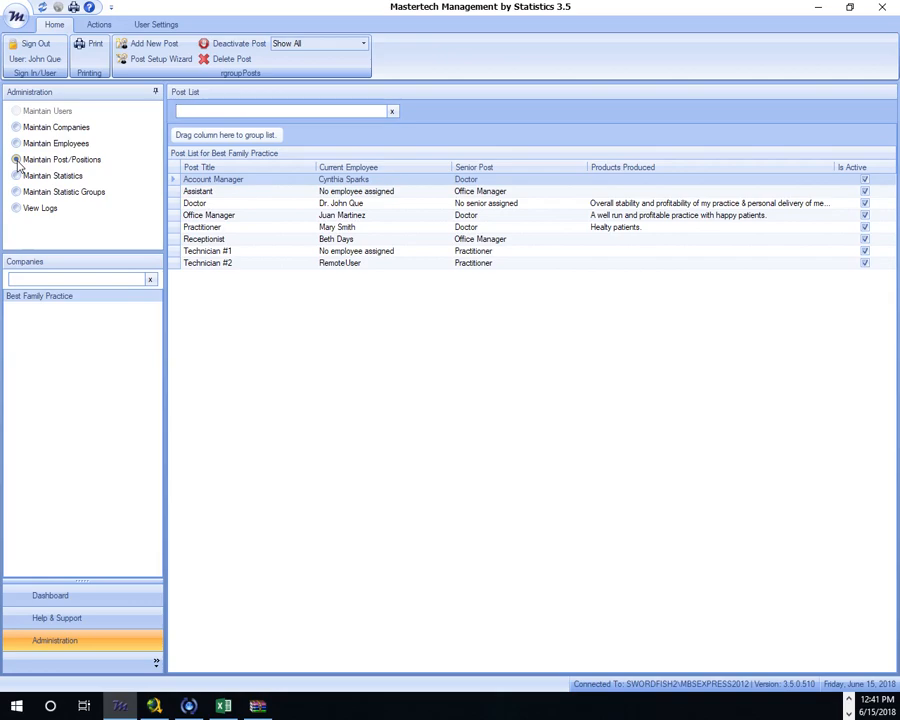
{"action": "left_click", "coordinate": [166, 44]}
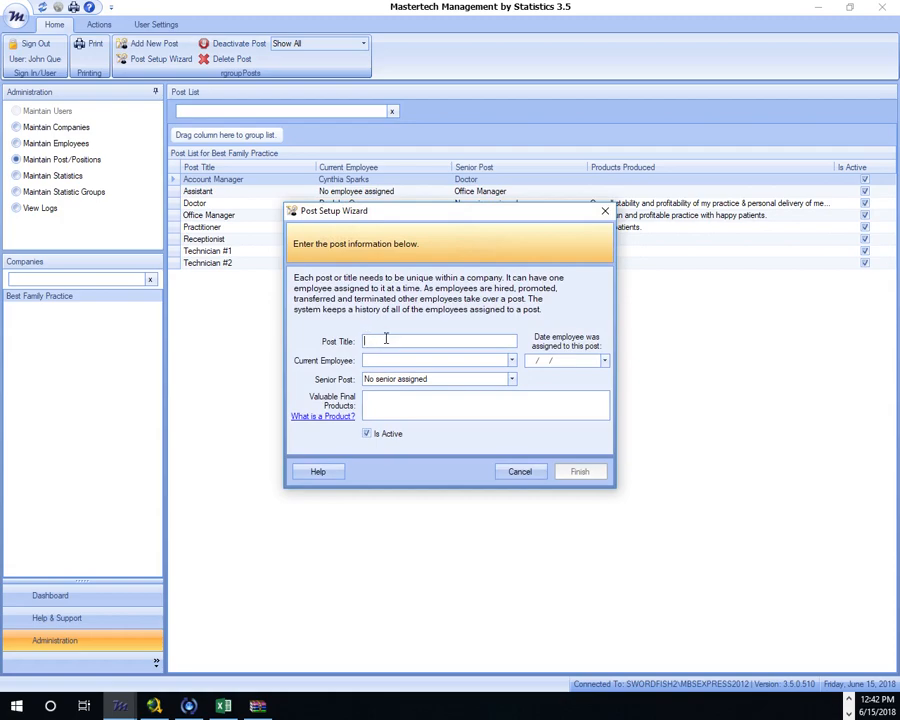
{"action": "type", "text": "Marketing Manager"}
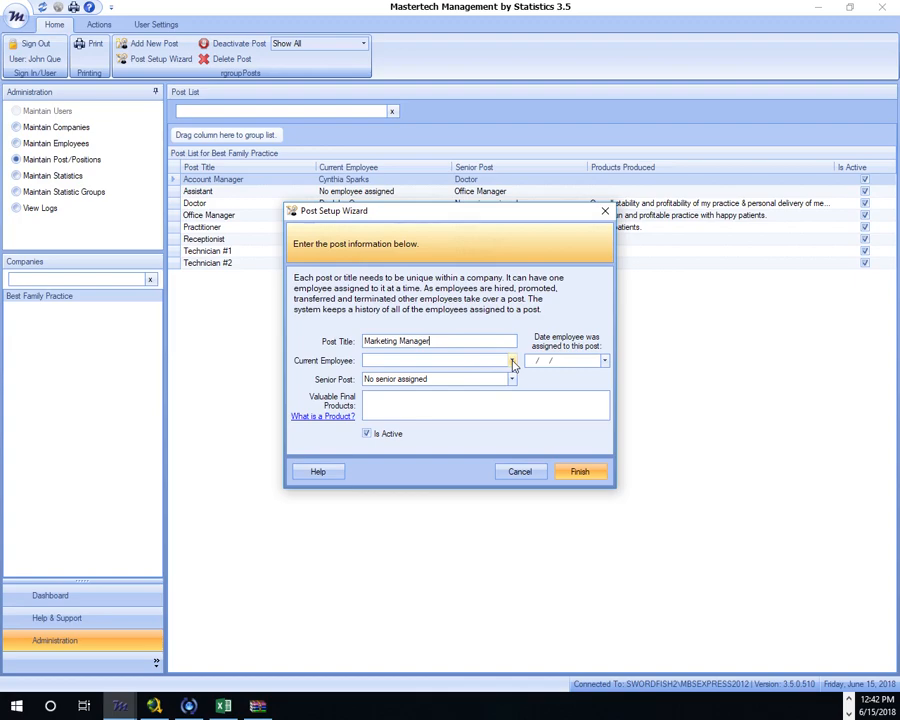
{"action": "left_click", "coordinate": [512, 360]}
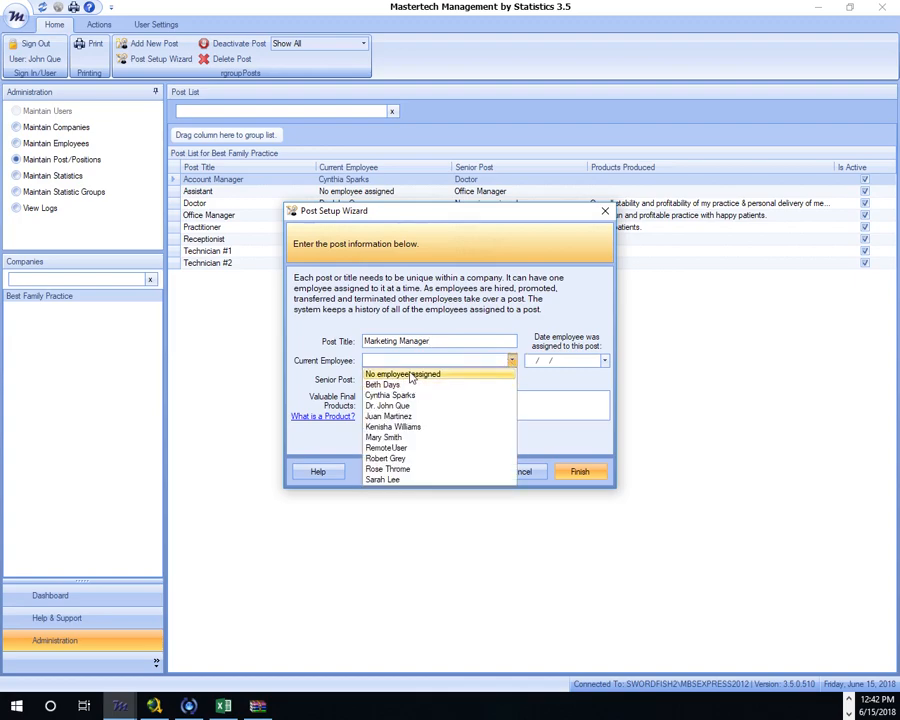
{"action": "left_click", "coordinate": [413, 427]}
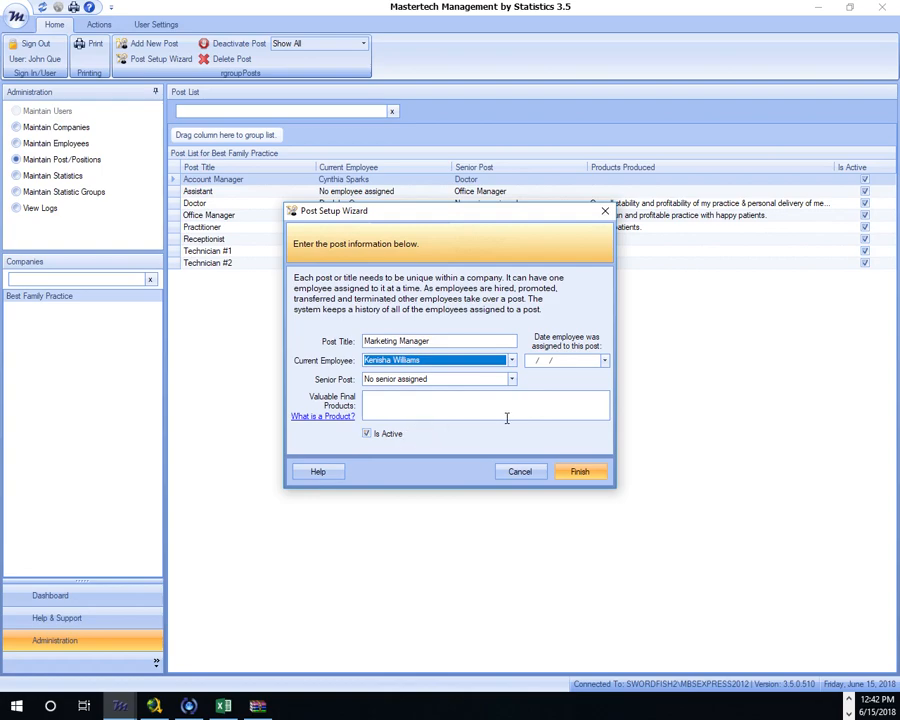
{"action": "left_click", "coordinate": [604, 362]}
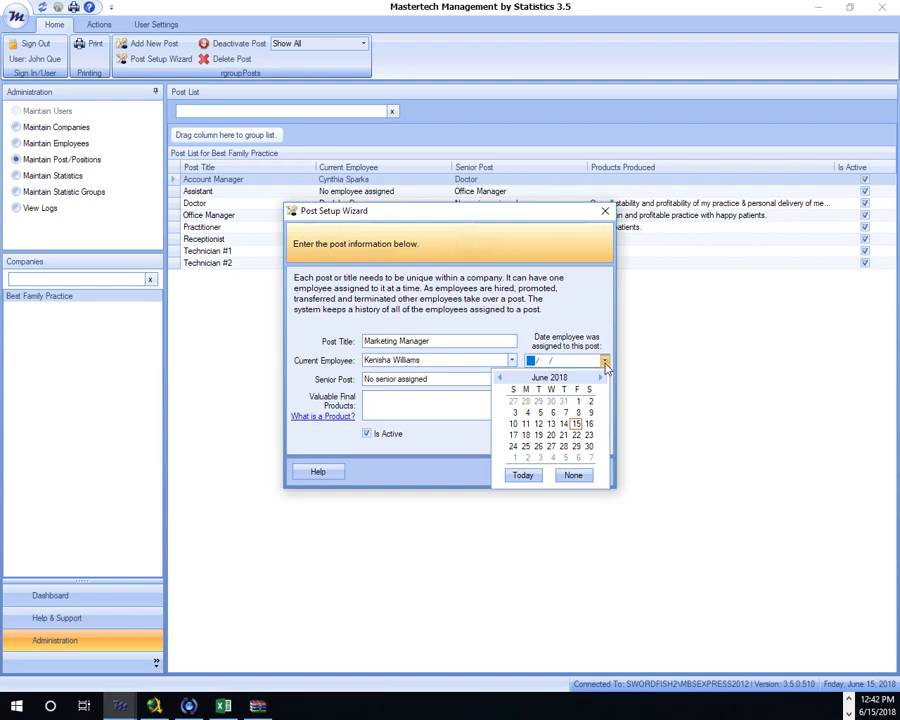
{"action": "left_click", "coordinate": [538, 424]}
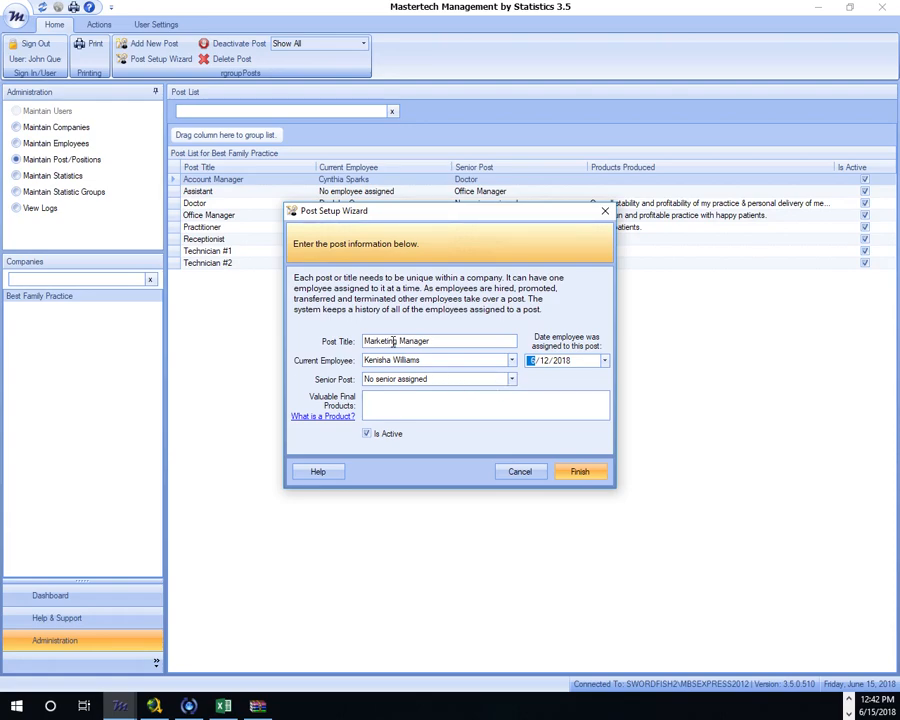
{"action": "left_click", "coordinate": [511, 382]}
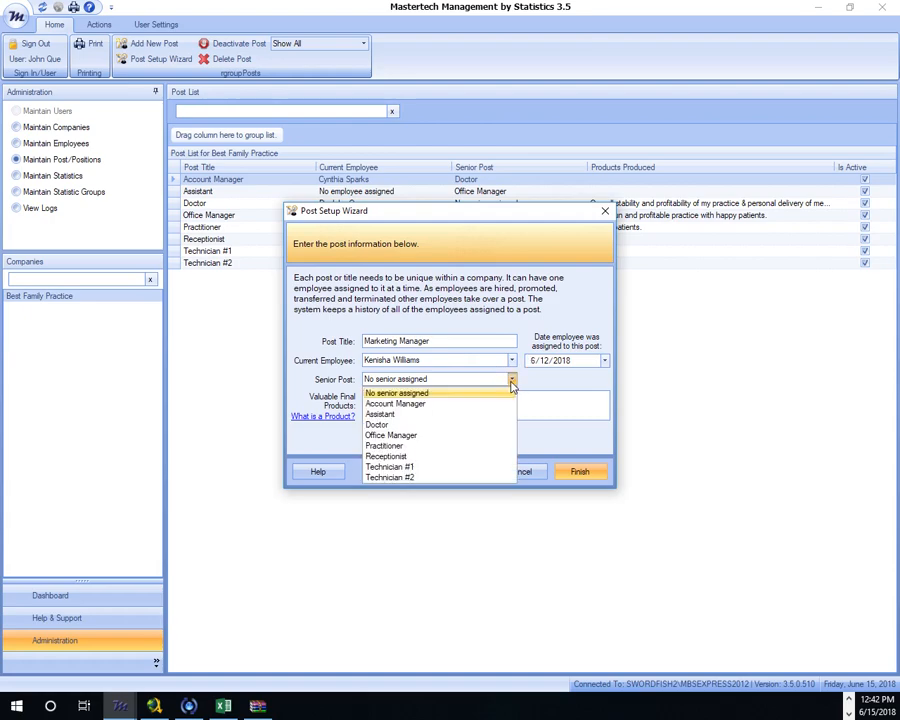
{"action": "left_click", "coordinate": [405, 439]}
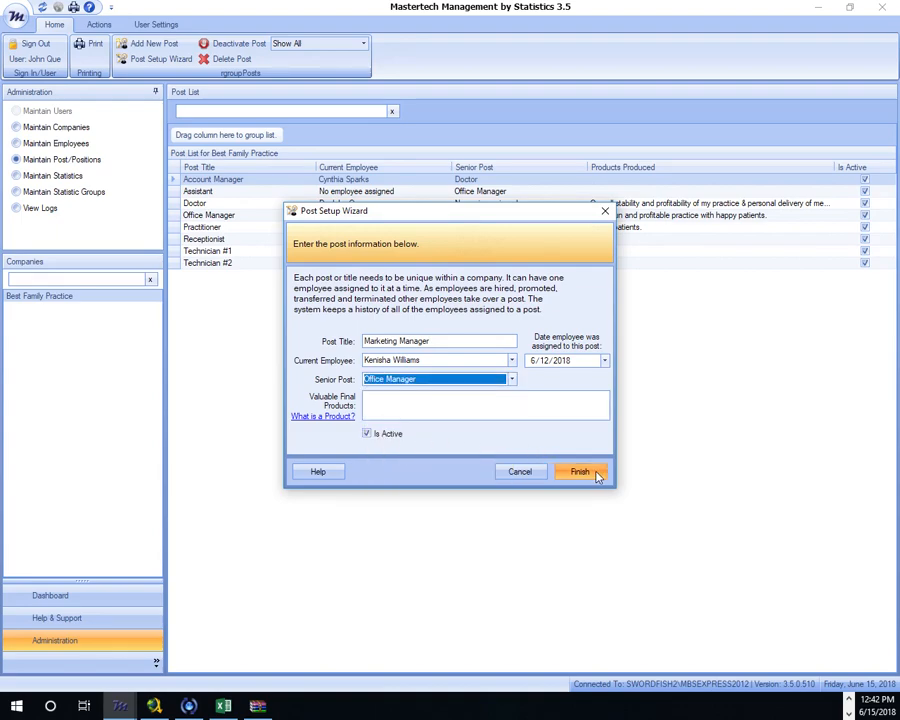
{"action": "left_click", "coordinate": [580, 472]}
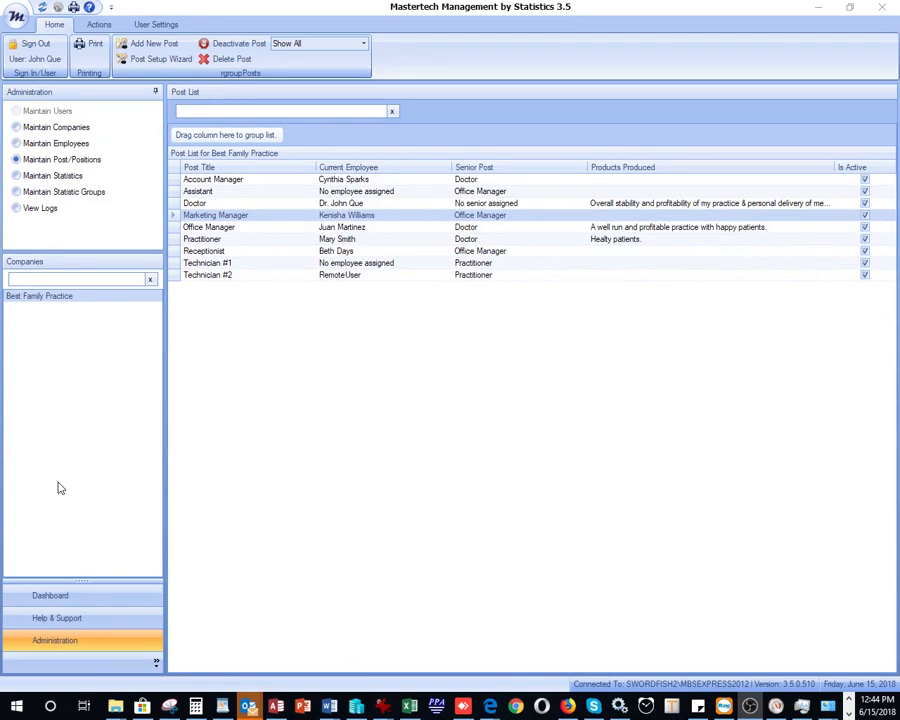
Step: Start a new statistic named '# of promotional campaigns'
{"action": "left_click", "coordinate": [17, 177]}
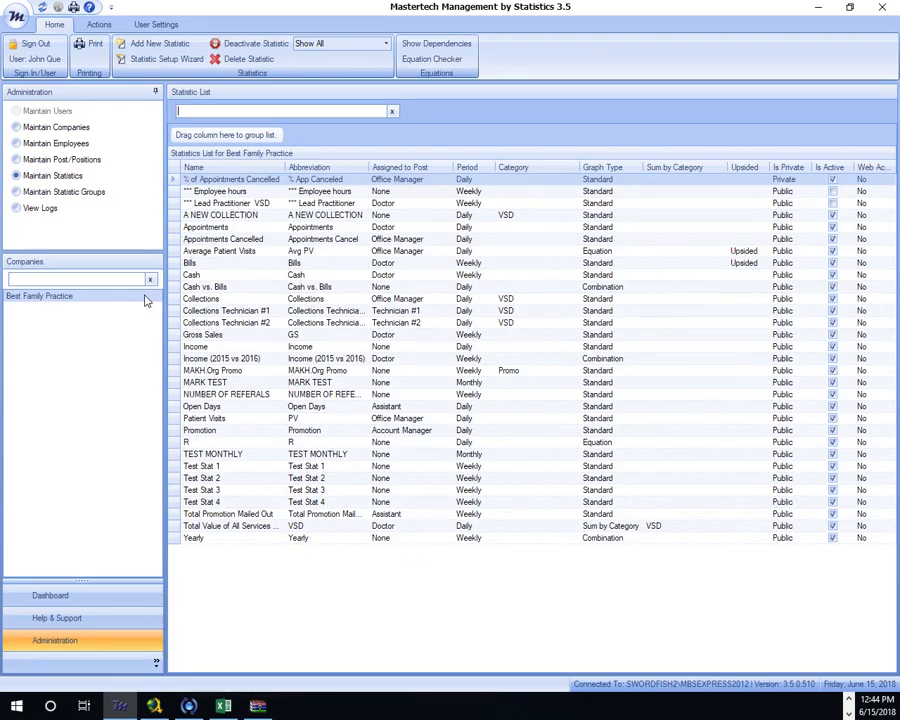
{"action": "left_click", "coordinate": [174, 43]}
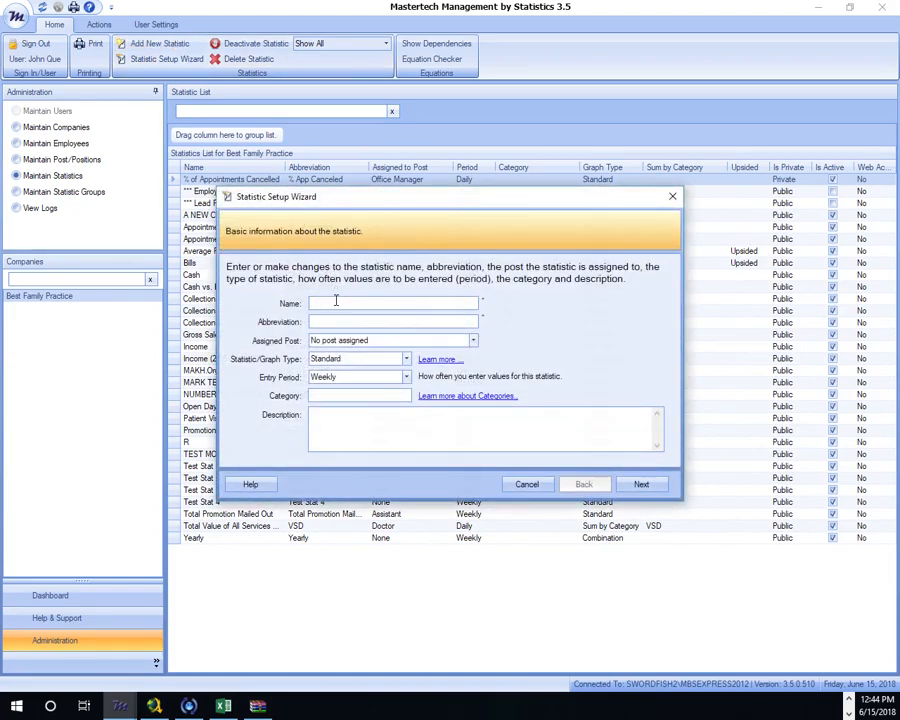
{"action": "left_click", "coordinate": [336, 300]}
{"action": "type", "text": "# of"}
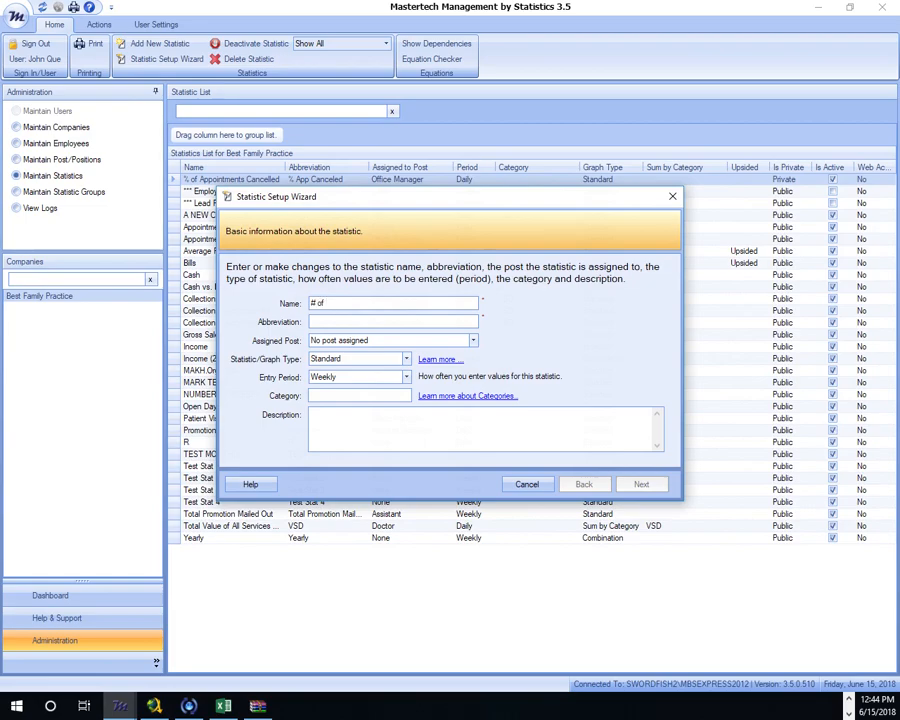
{"action": "type", "text": " promotional campaigns"}
Step: Copy the statistic name and paste it over the Abbreviation field
{"action": "left_click_drag", "start_coordinate": [466, 302], "coordinate": [310, 304]}
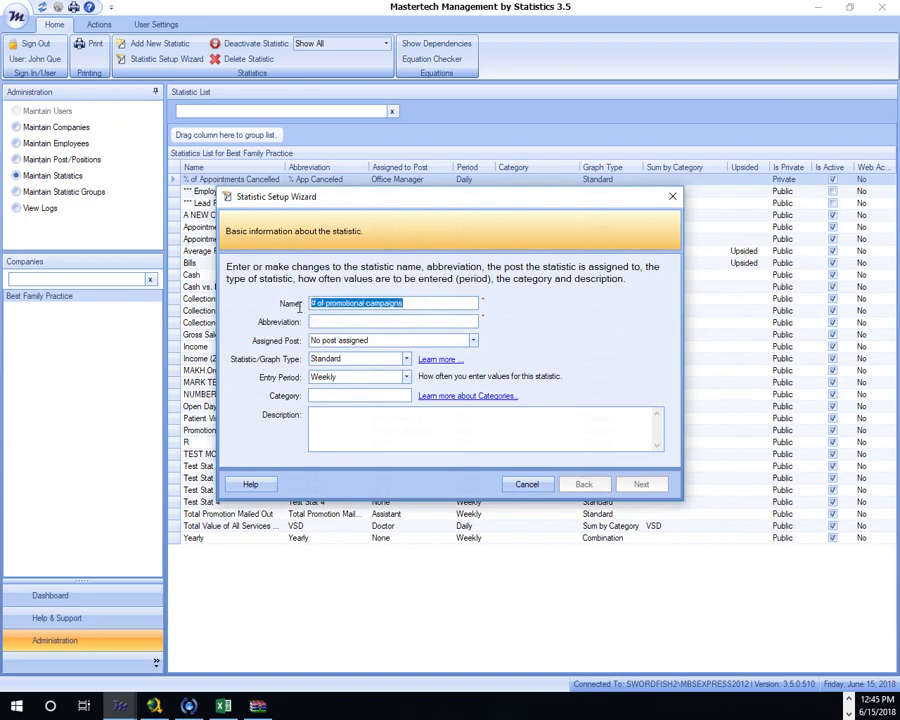
{"action": "left_click", "coordinate": [332, 320]}
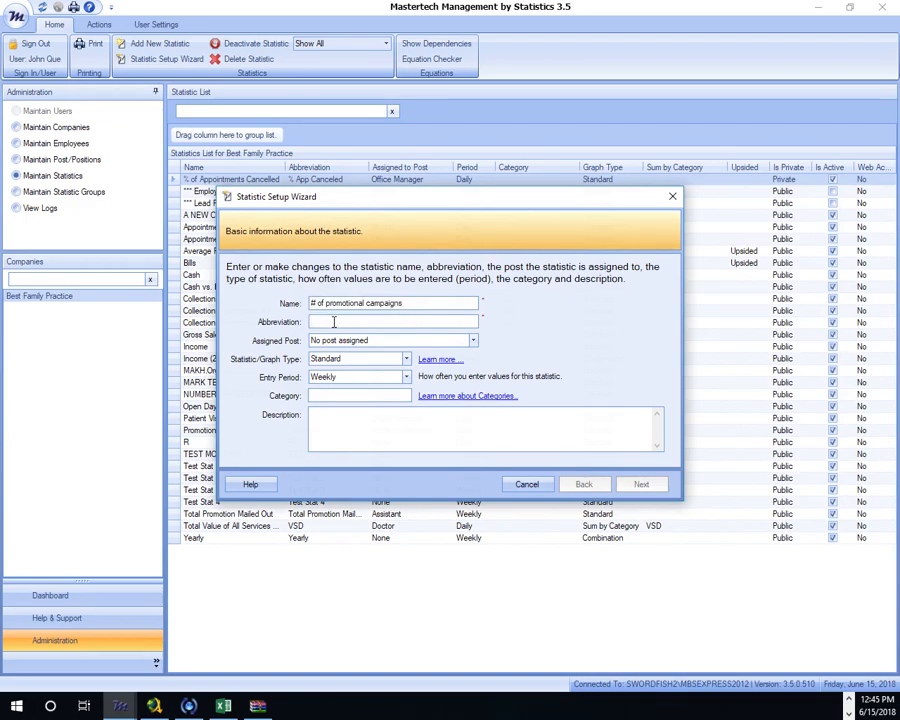
{"action": "type", "text": "#PC"}
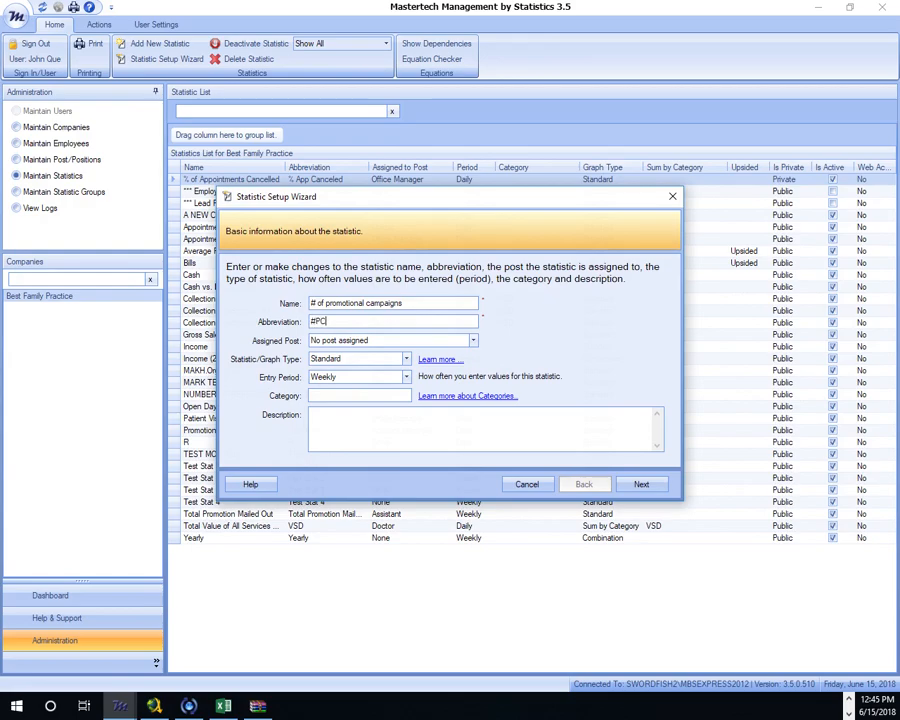
{"action": "left_click_drag", "start_coordinate": [410, 302], "coordinate": [267, 297]}
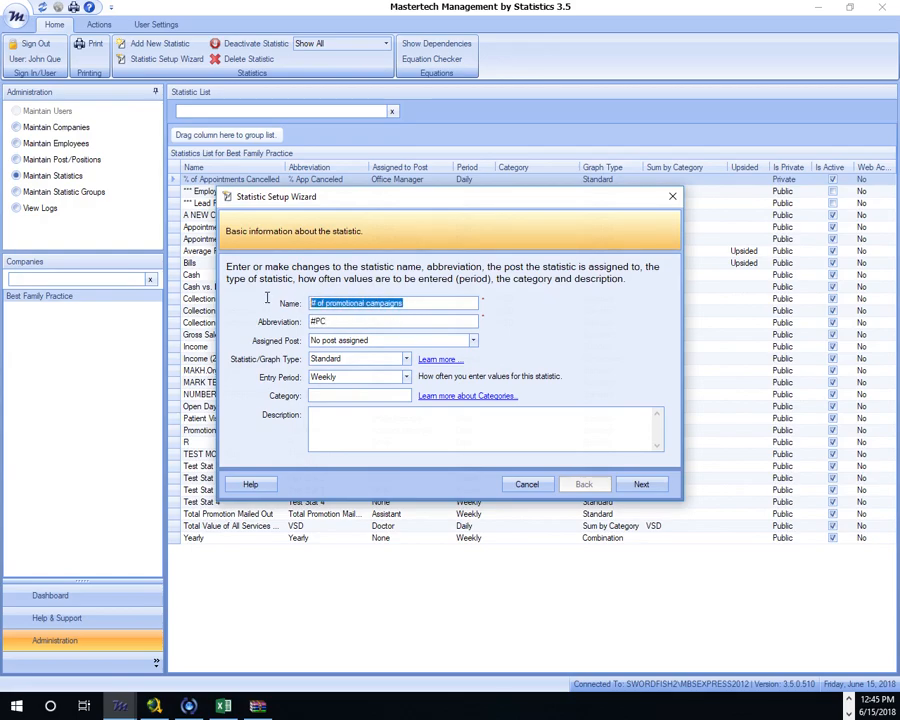
{"action": "right_click", "coordinate": [356, 302]}
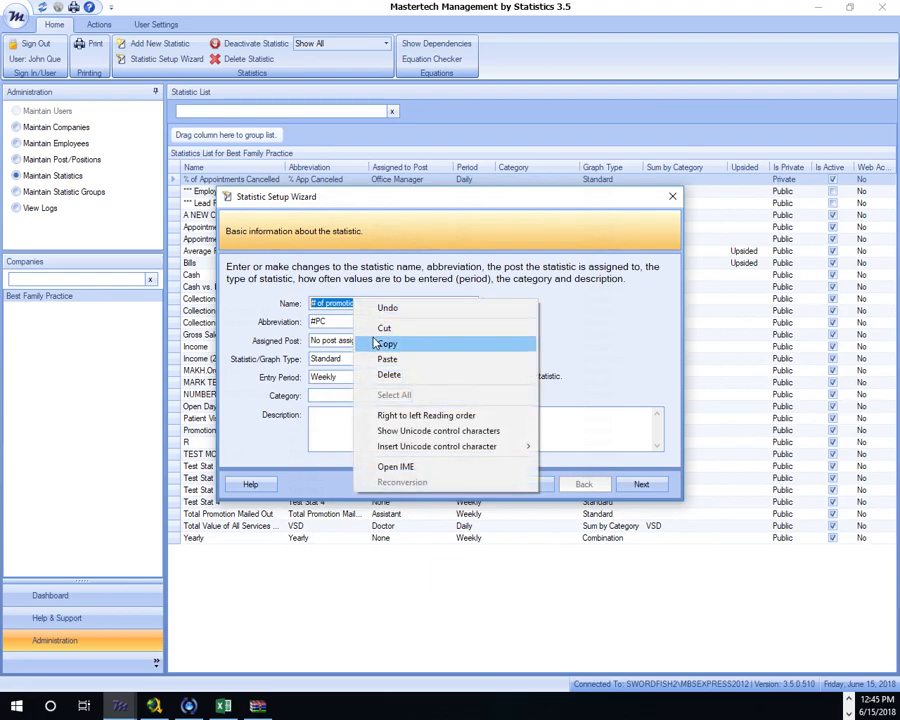
{"action": "left_click", "coordinate": [374, 343]}
{"action": "left_click_drag", "start_coordinate": [336, 321], "coordinate": [288, 320]}
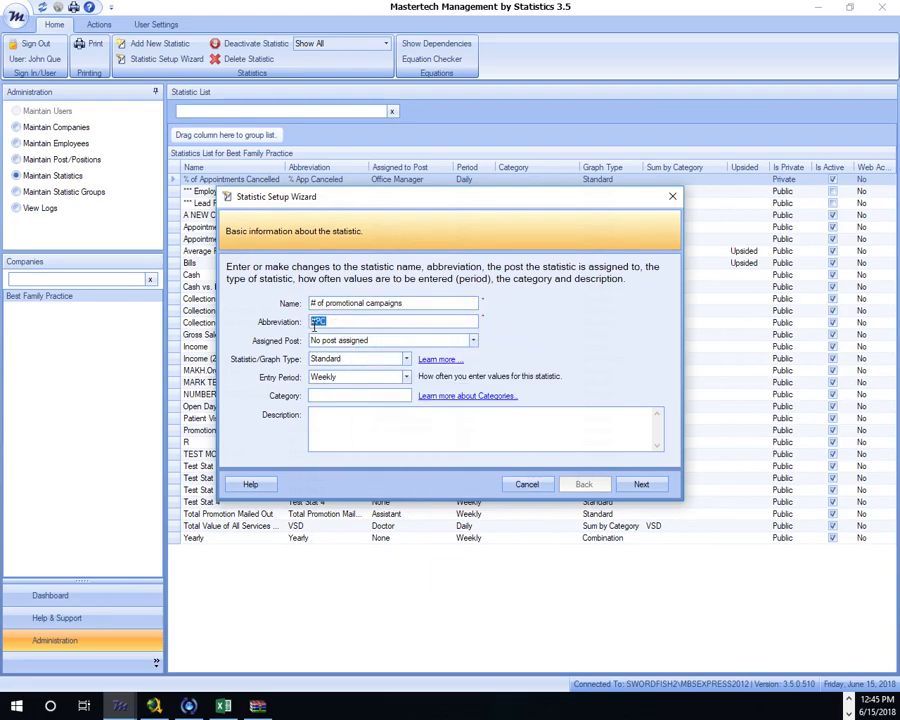
{"action": "right_click", "coordinate": [316, 325]}
{"action": "left_click", "coordinate": [344, 384]}
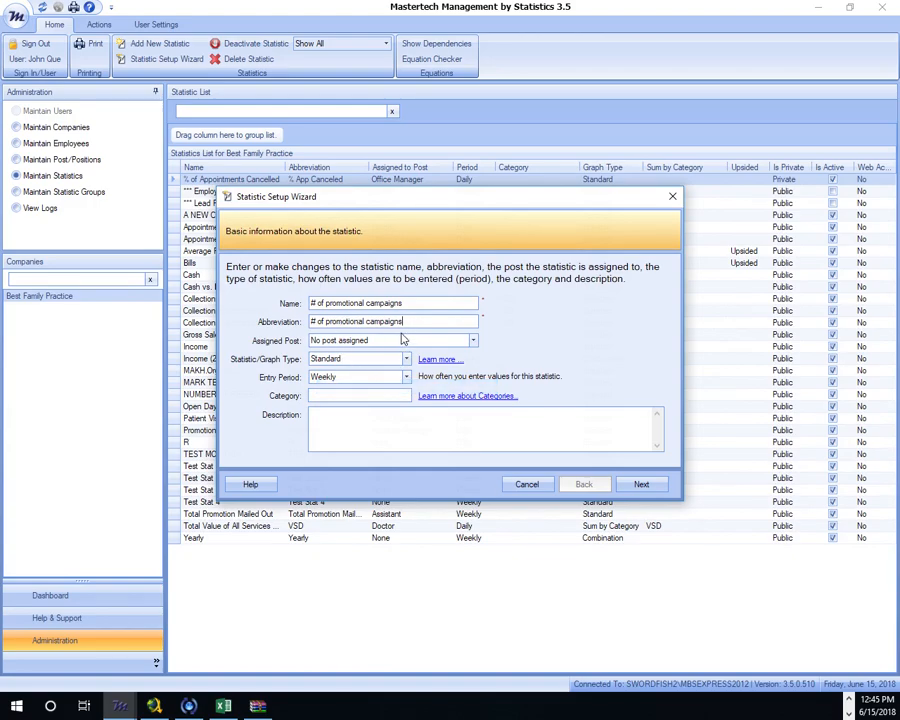
Step: Assign the statistic to Marketing Manager with a Weekly entry period
{"action": "left_click", "coordinate": [474, 341]}
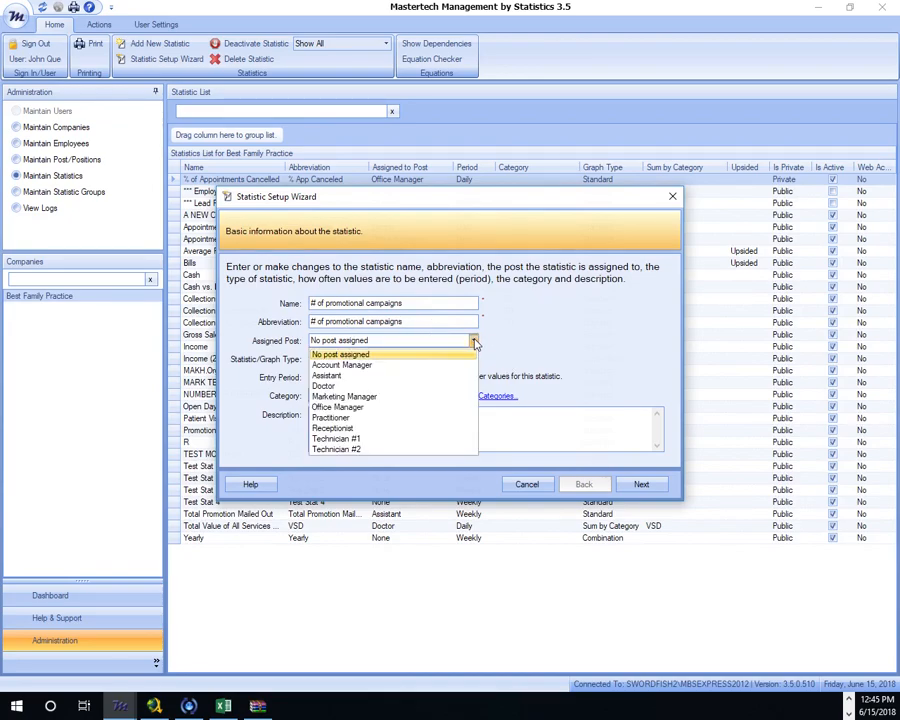
{"action": "left_click", "coordinate": [366, 398]}
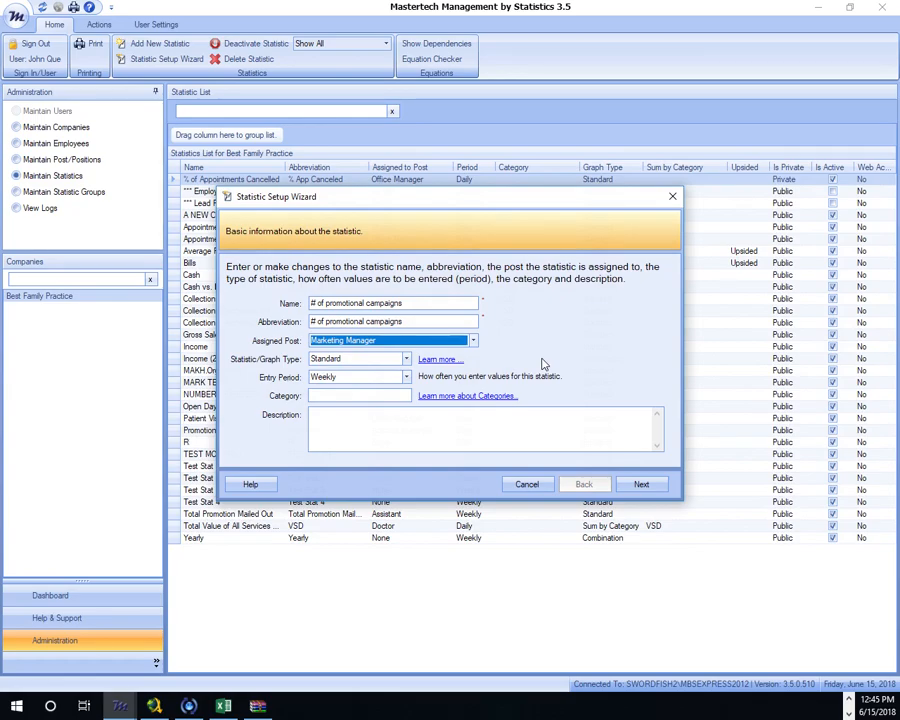
{"action": "left_click", "coordinate": [407, 377]}
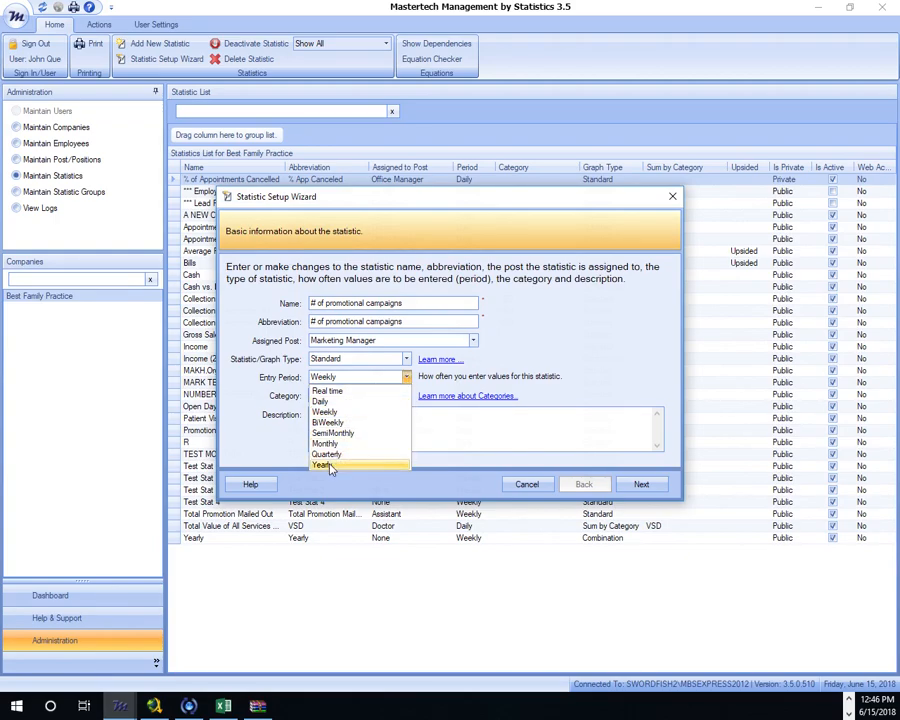
{"action": "left_click", "coordinate": [608, 344]}
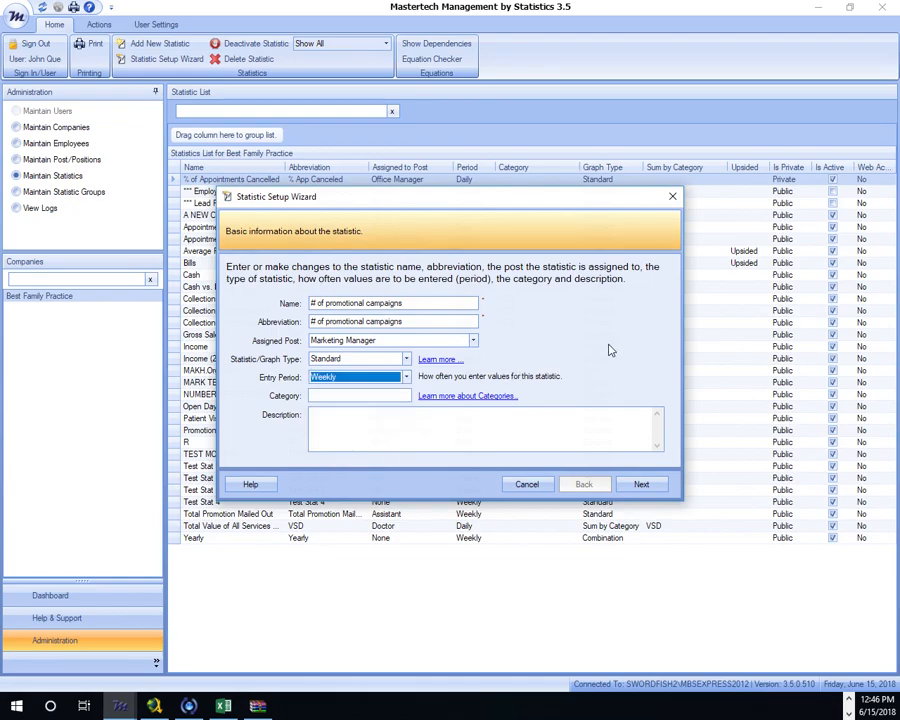
Step: Try a Formatted number format with two decimal places and a $ prefix, then remove the $
{"action": "left_click", "coordinate": [645, 485]}
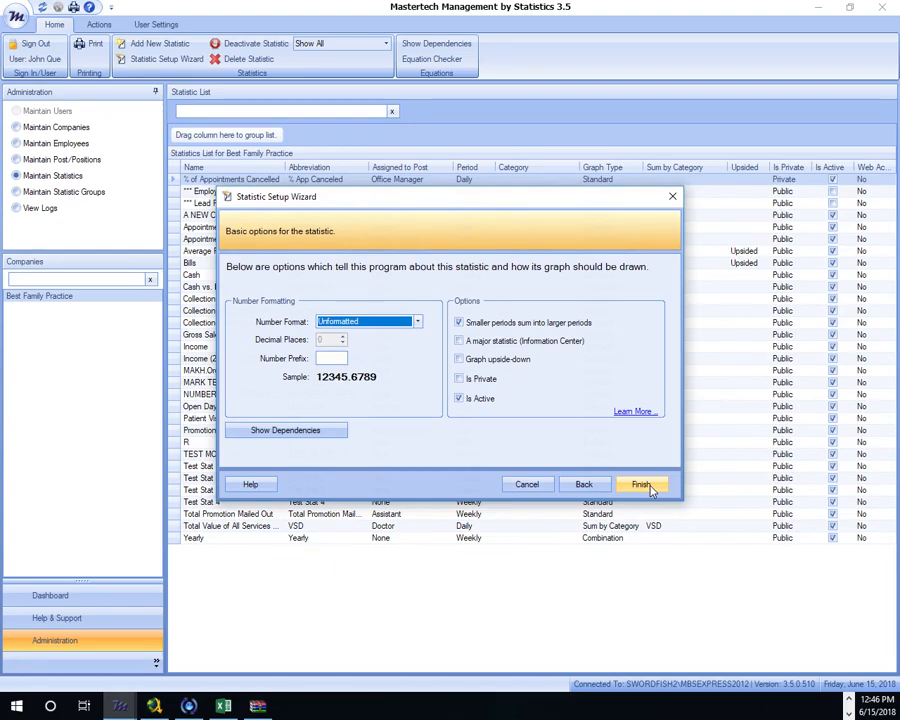
{"action": "left_click", "coordinate": [417, 321]}
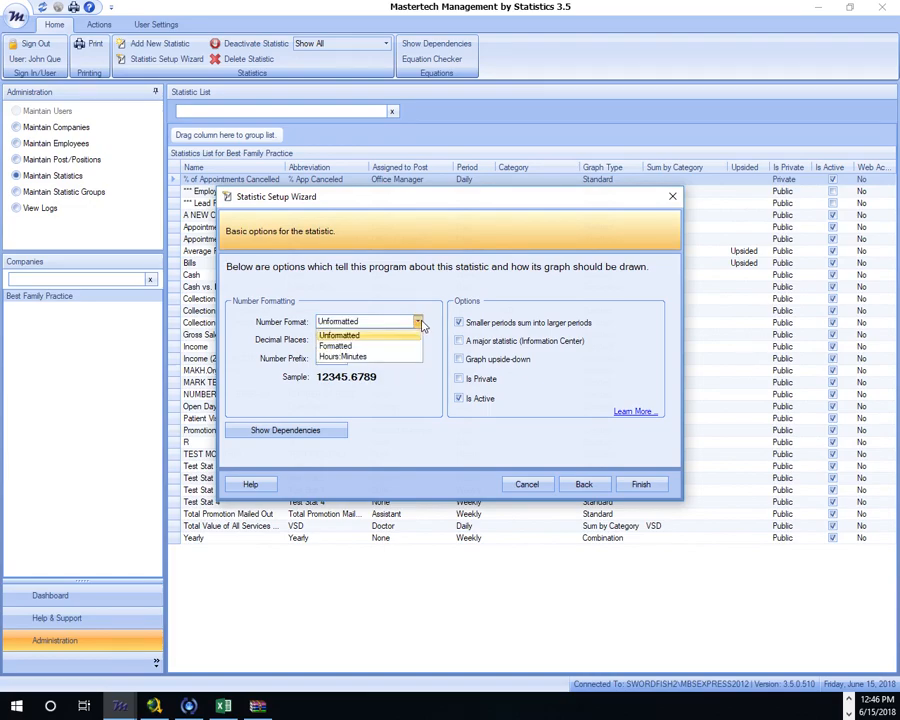
{"action": "left_click", "coordinate": [368, 346]}
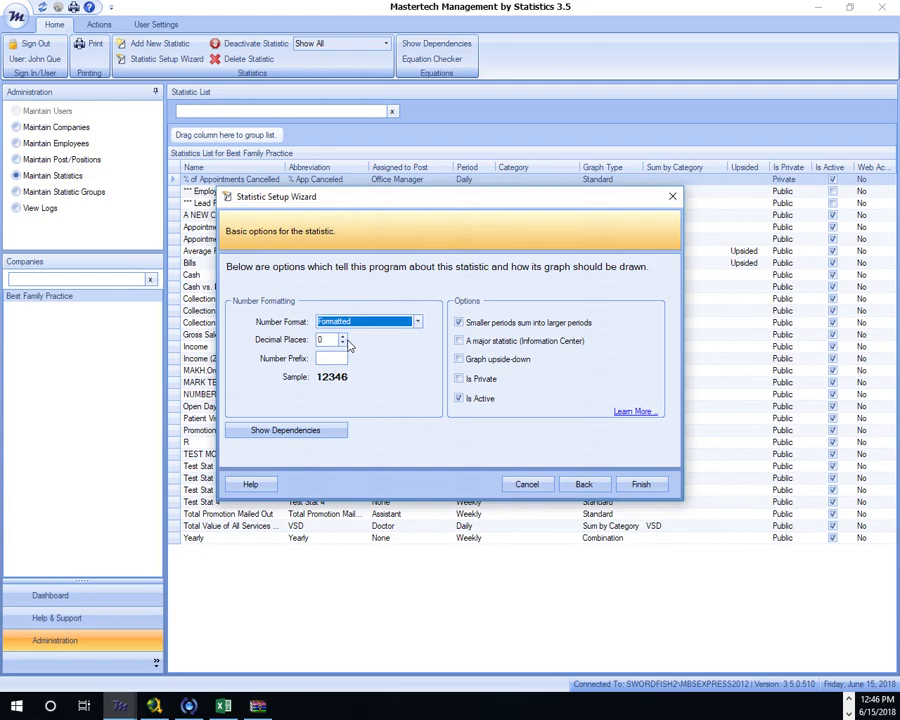
{"action": "left_click", "coordinate": [342, 337]}
{"action": "left_click", "coordinate": [342, 337]}
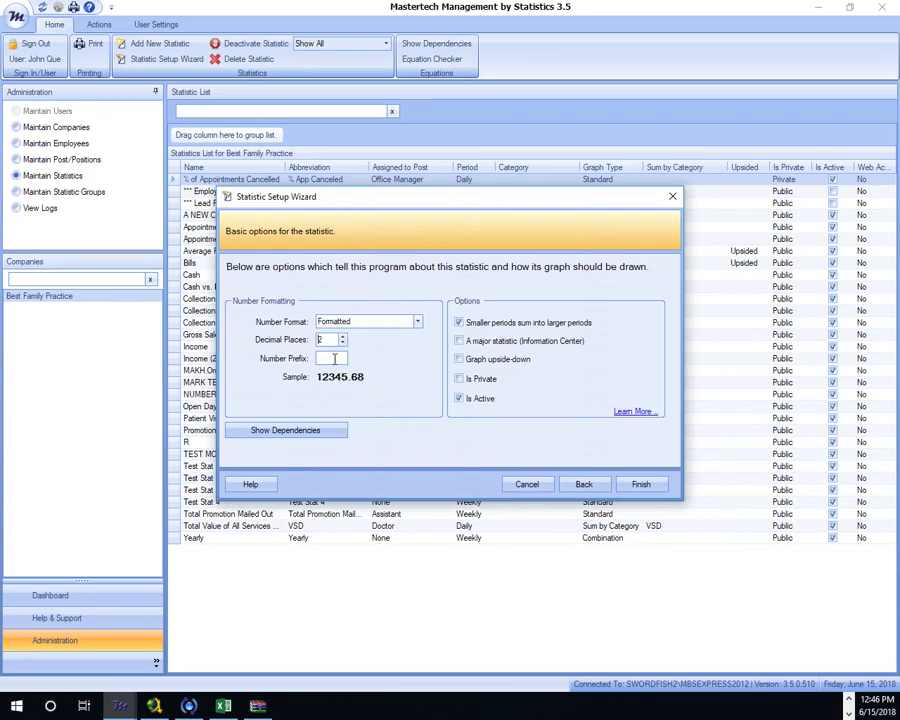
{"action": "type", "text": "$"}
{"action": "key", "text": "BackSpace"}
Step: Revert to zero decimals and Unformatted, then finish the statistic
{"action": "left_click", "coordinate": [342, 342]}
{"action": "left_click", "coordinate": [342, 342]}
{"action": "left_click", "coordinate": [417, 321]}
{"action": "left_click", "coordinate": [340, 335]}
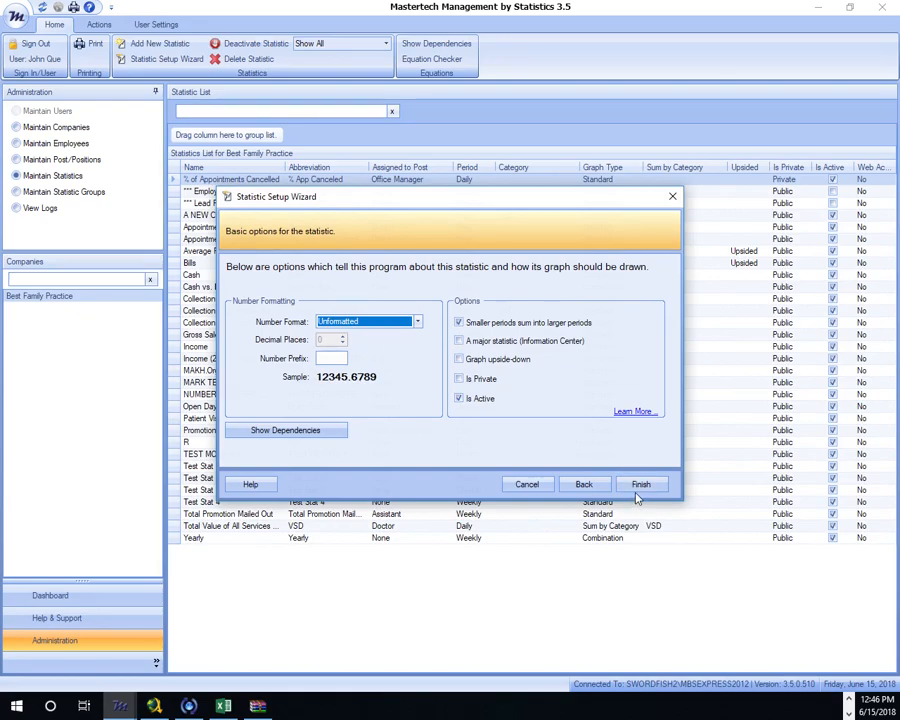
{"action": "left_click", "coordinate": [638, 485]}
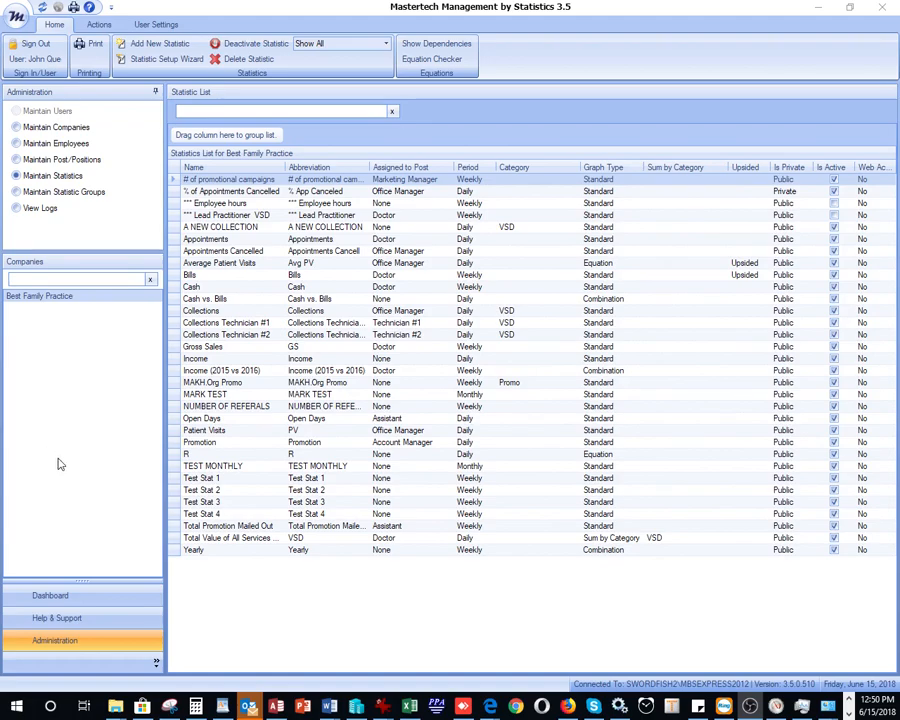
Step: Graph '# of promotional campaigns' on the dashboard for the Marketing Manager post and the new employee
{"action": "left_click", "coordinate": [108, 597]}
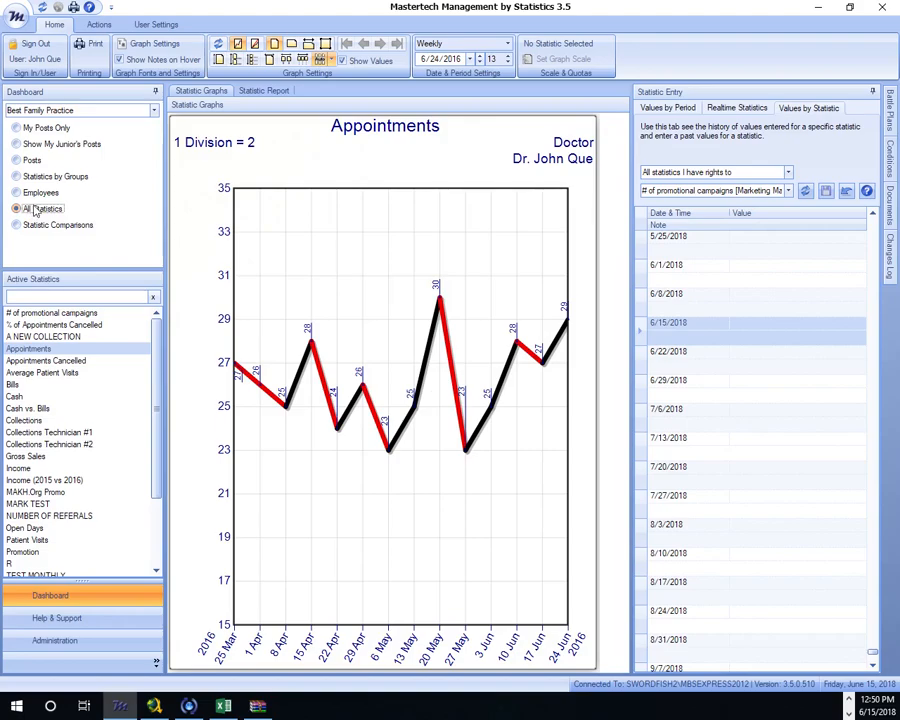
{"action": "left_click", "coordinate": [59, 314]}
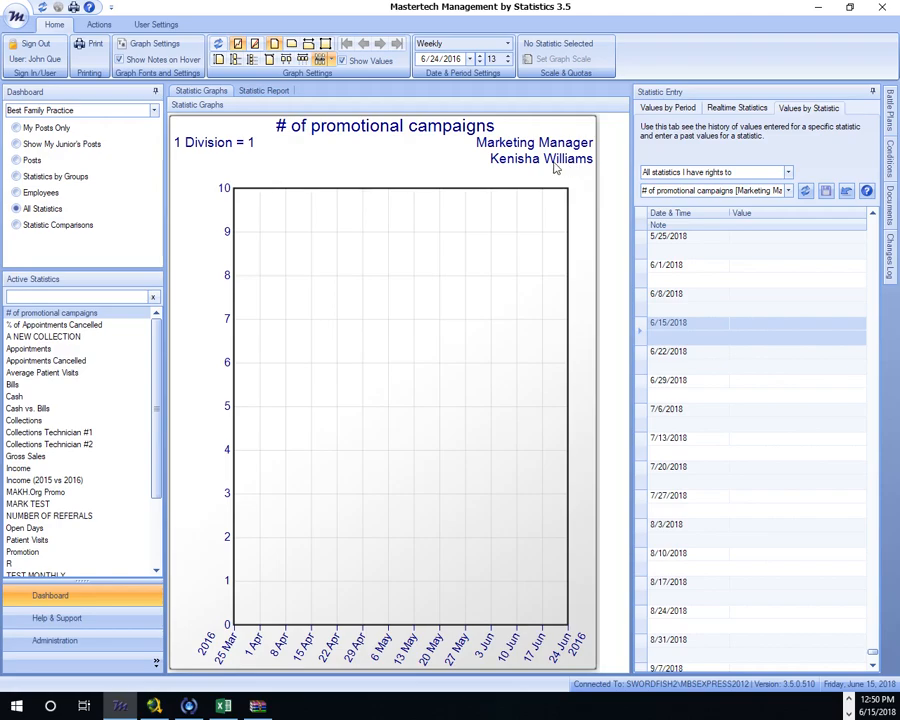
{"action": "left_click", "coordinate": [16, 160]}
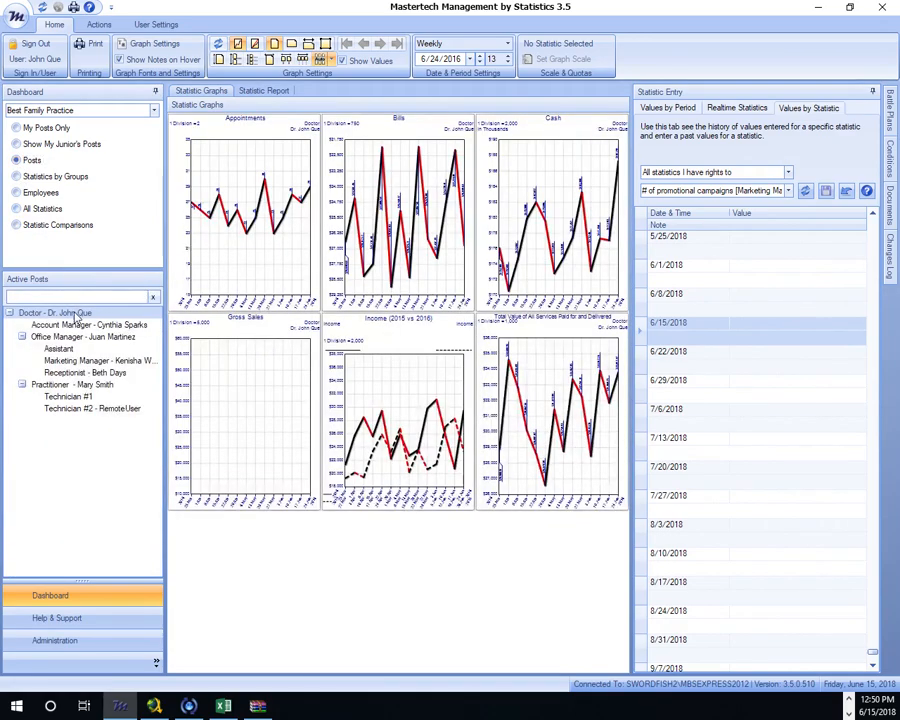
{"action": "left_click", "coordinate": [66, 361]}
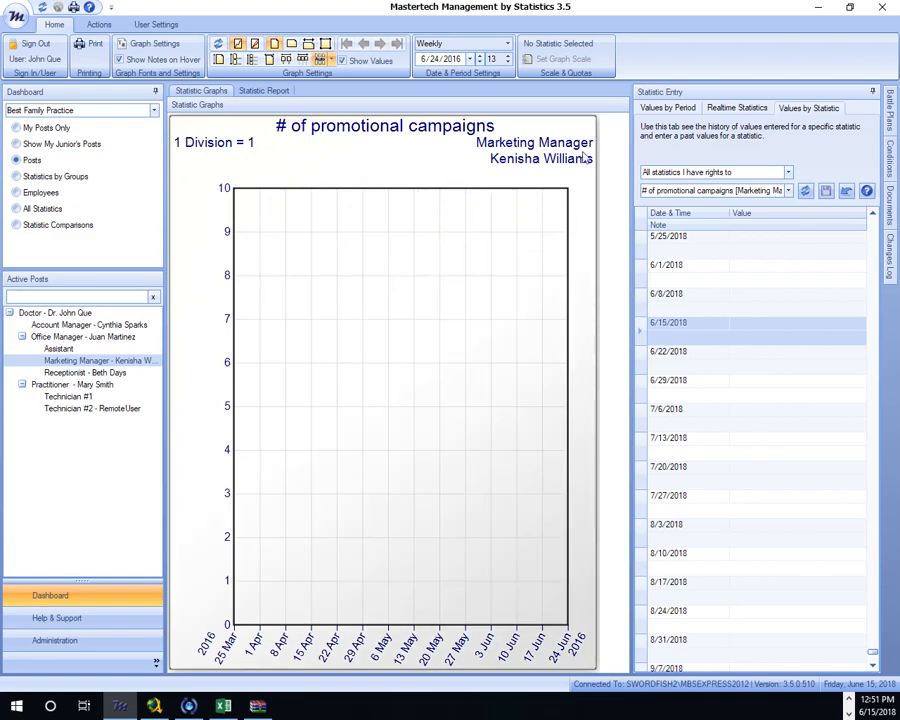
{"action": "left_click", "coordinate": [17, 193]}
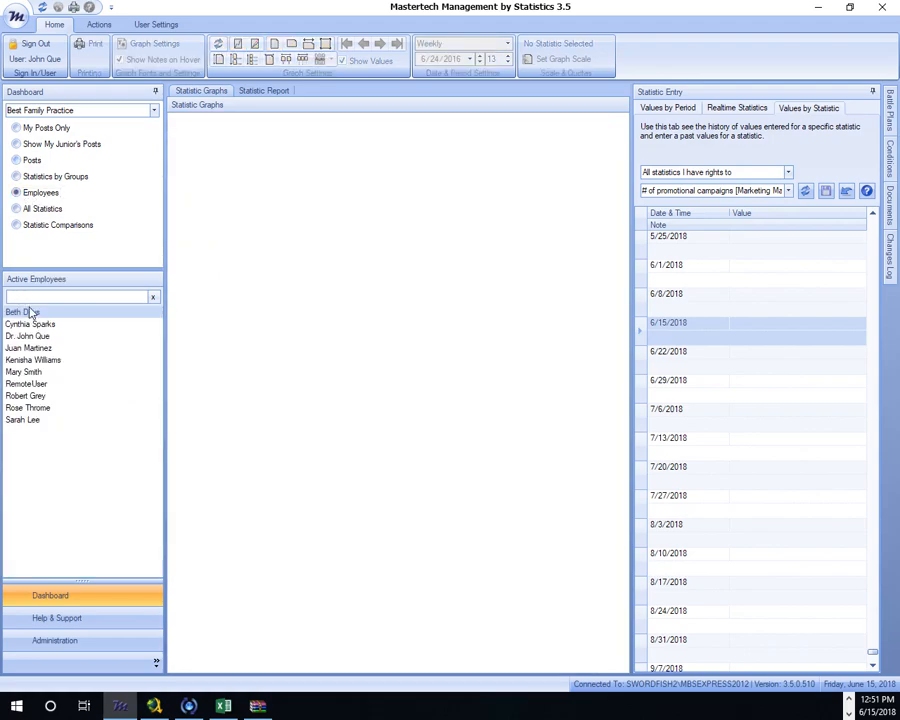
{"action": "left_click", "coordinate": [32, 359]}
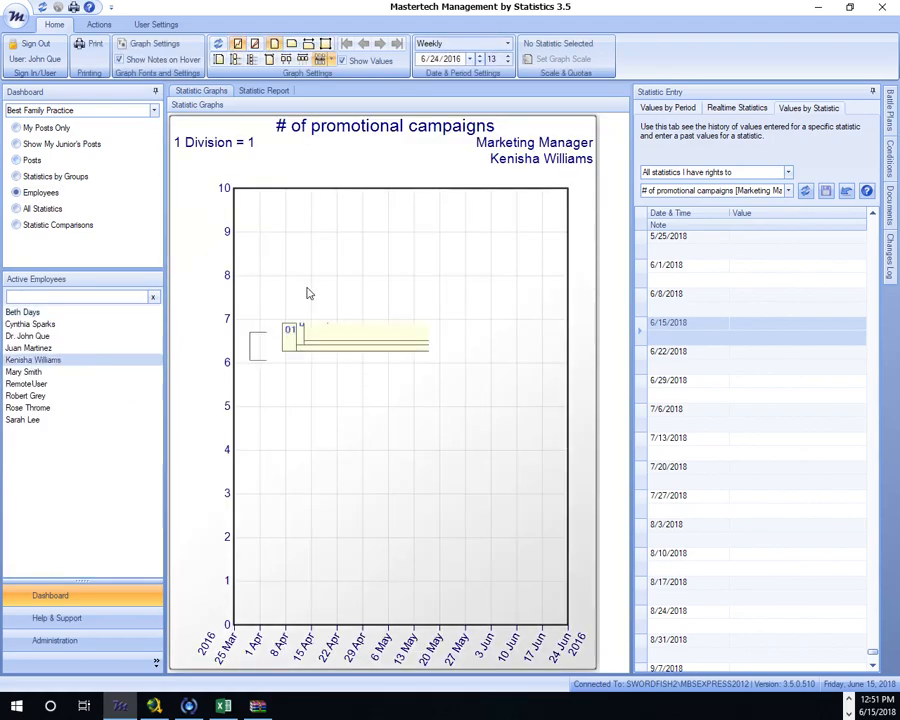